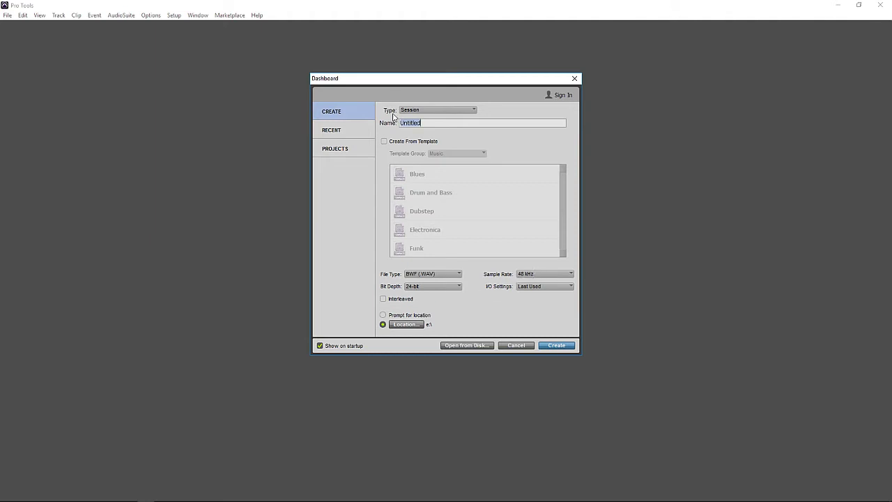
# Step: Name the new session 'Performance test 3'
pyautogui.write('Performance test')
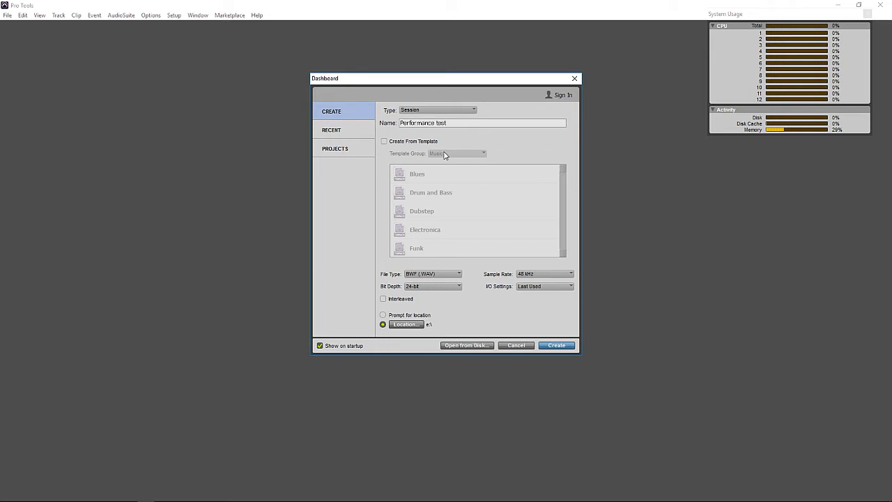
pyautogui.write(' 3')
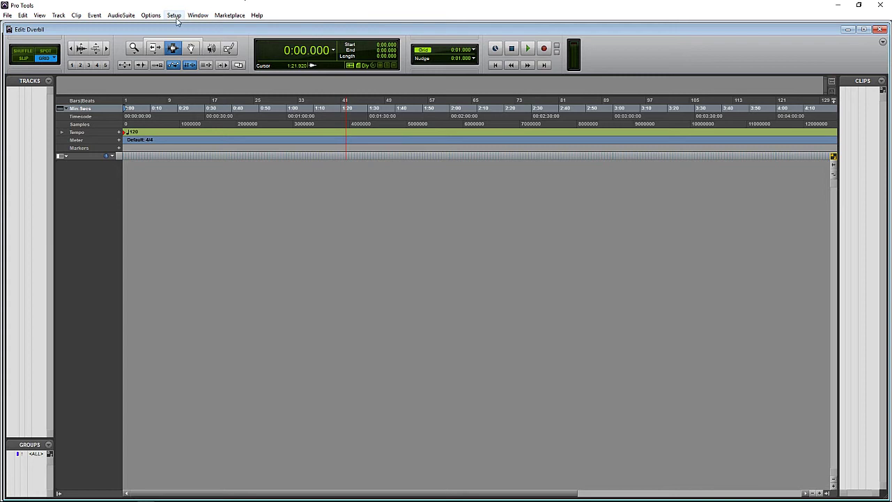
pyautogui.click(175, 15)
pyautogui.click(185, 35)
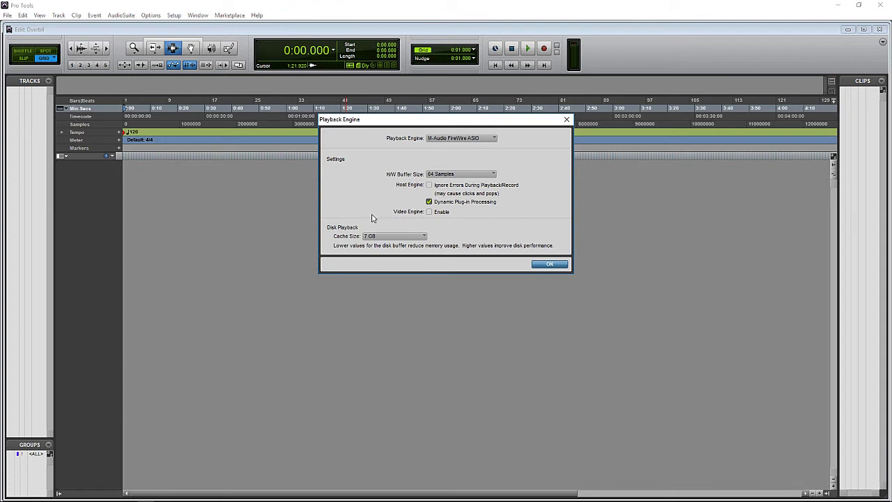
# Step: Close the playback engine settings and place the System Usage meters in the top-right corner
pyautogui.click(550, 264)
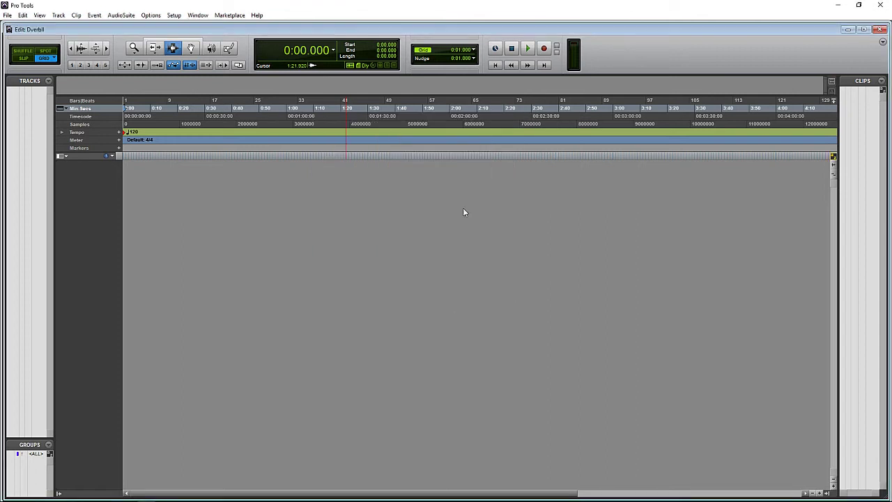
pyautogui.click(197, 14)
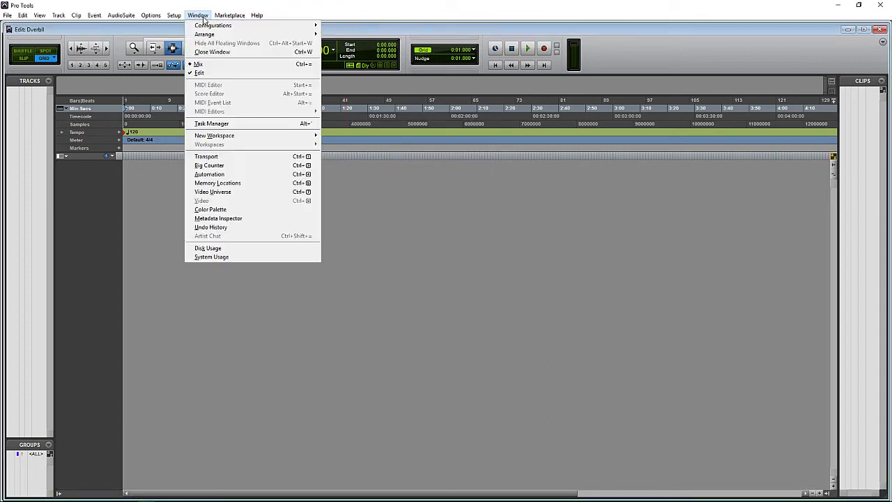
pyautogui.click(224, 256)
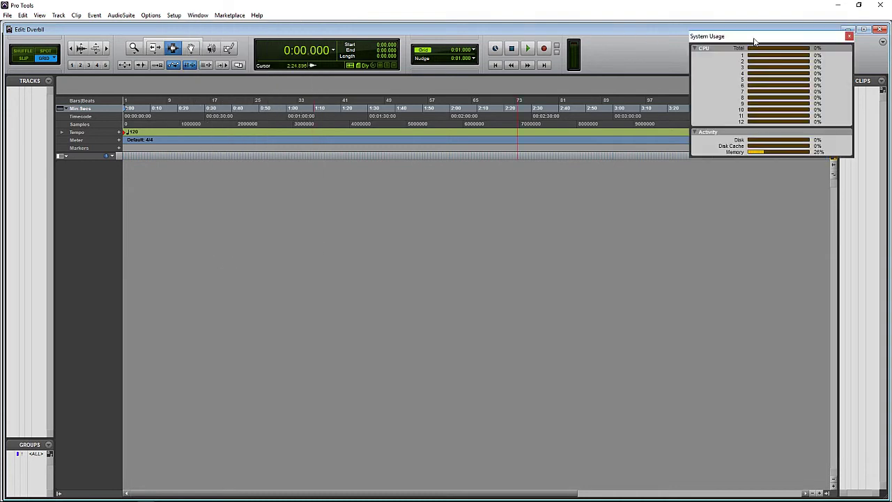
pyautogui.moveTo(753, 42); pyautogui.dragTo(771, 19)
# Step: Add one new audio track, Audio 1, to the session
pyautogui.click(58, 15)
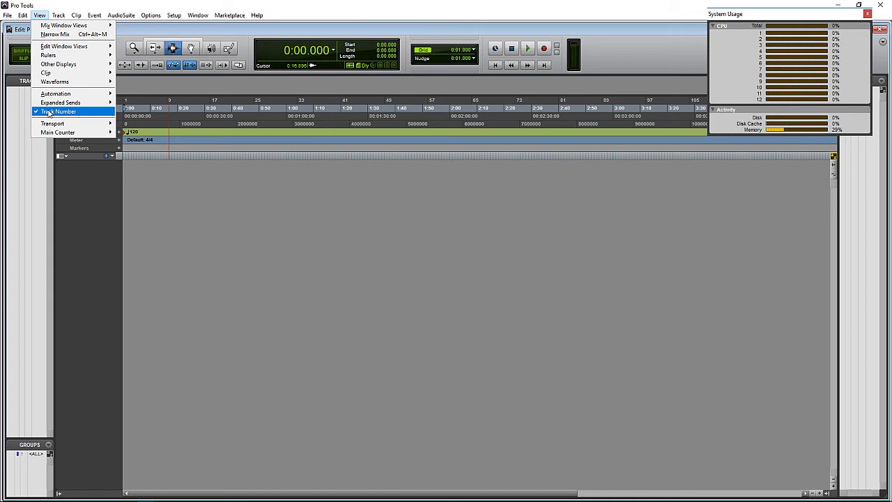
pyautogui.click(684, 50)
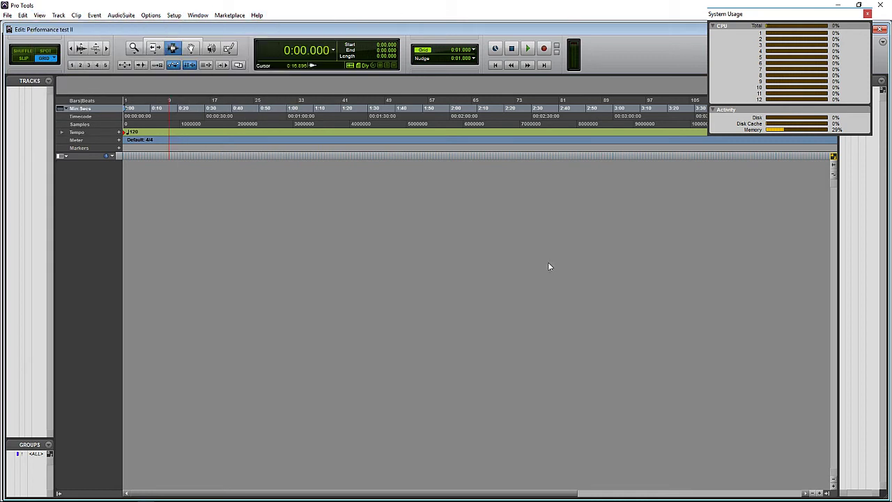
pyautogui.hotkey('ctrl', 'shift', 'n')
pyautogui.press('Return')
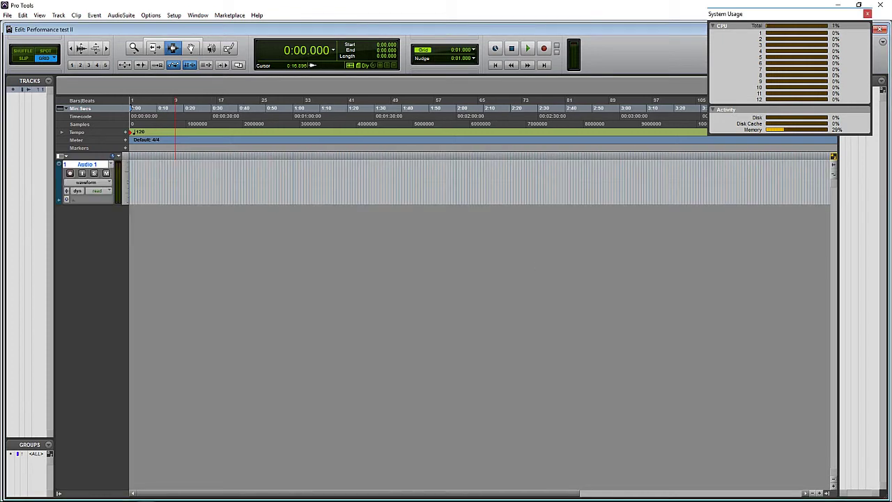
# Step: Bring audio clips such as '03 Vaguely Enamoured-01' onto Audio 1 and select the track
pyautogui.click(77, 495)
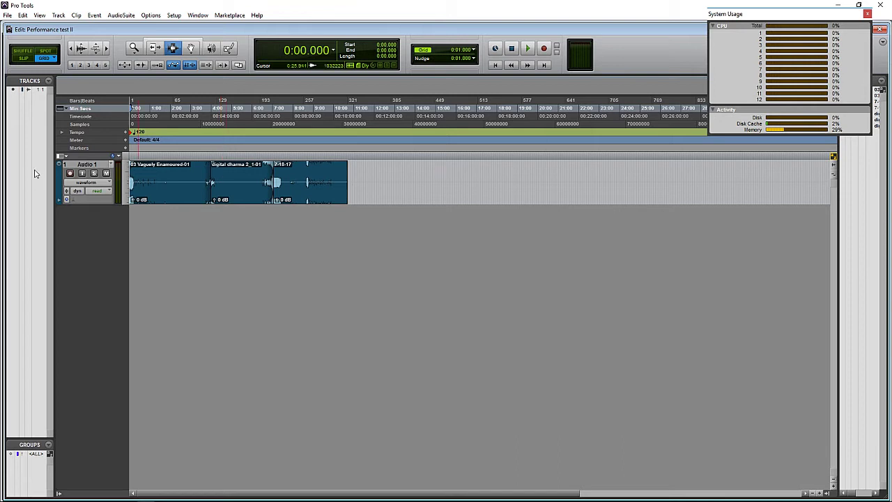
pyautogui.click(87, 165)
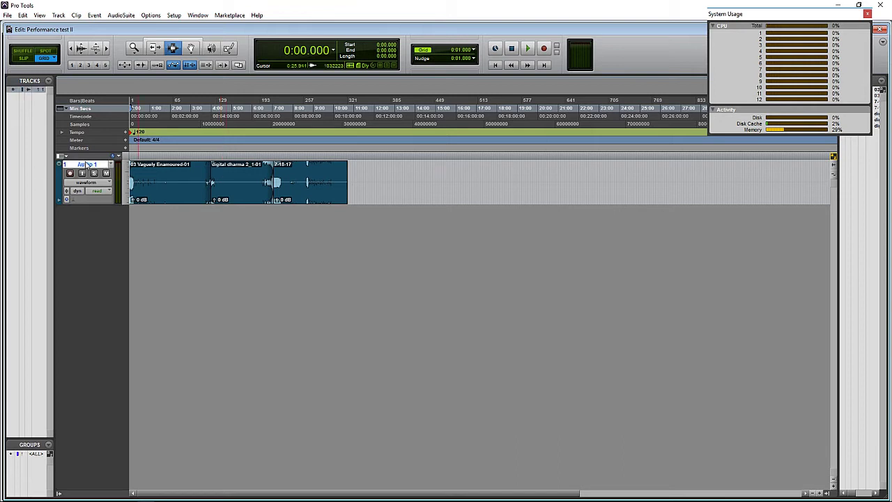
# Step: Create a second track from the New Tracks dialog and view it in the Mix window
pyautogui.hotkey('ctrl', 'shift', 'n')
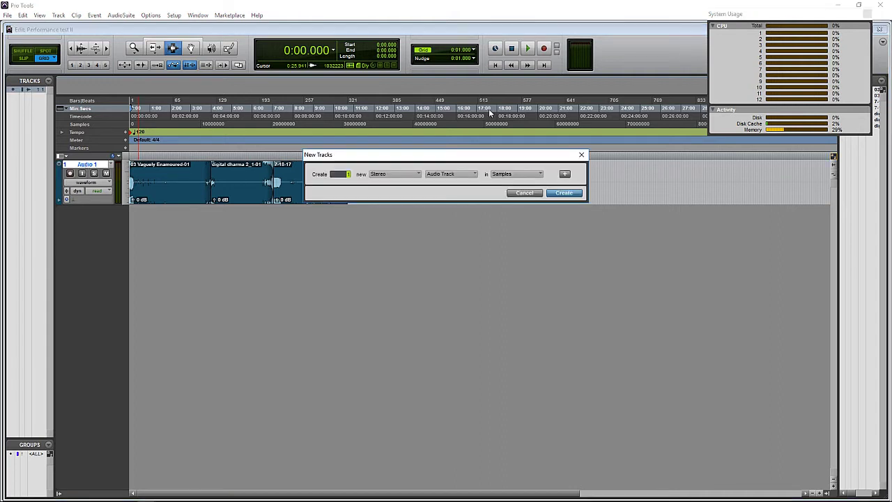
pyautogui.click(569, 194)
pyautogui.hotkey('ctrl', '=')
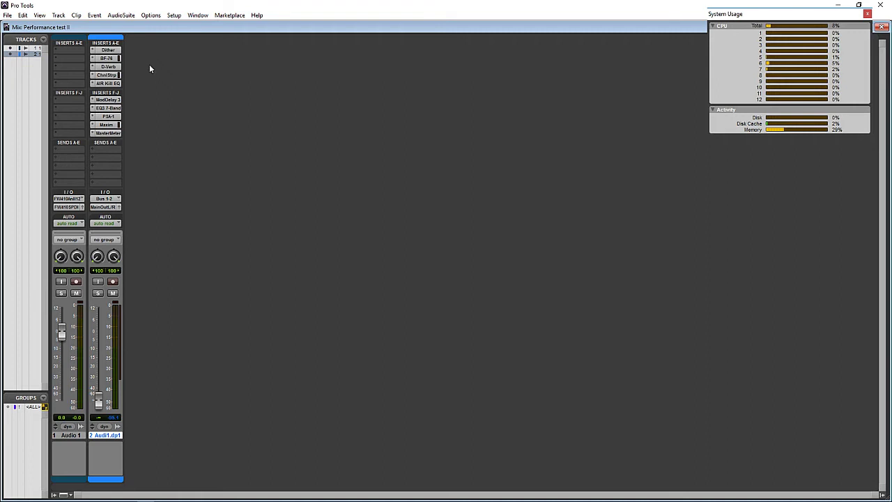
pyautogui.click(108, 51)
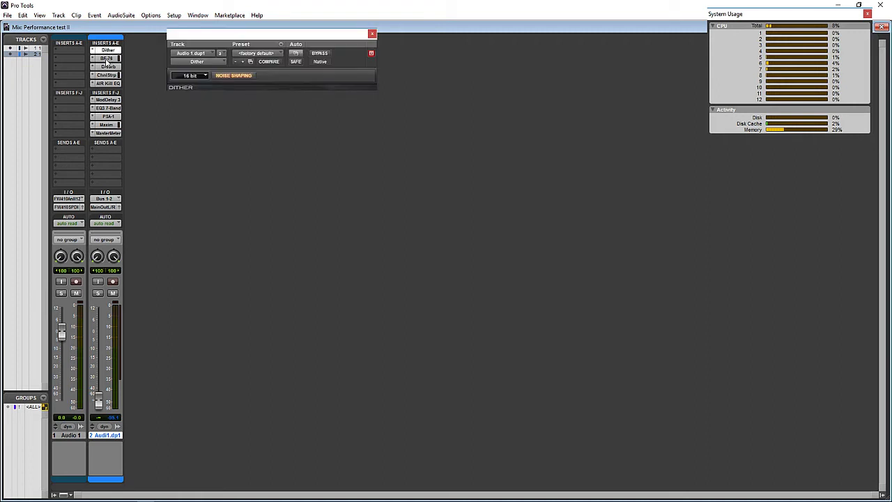
pyautogui.click(108, 58)
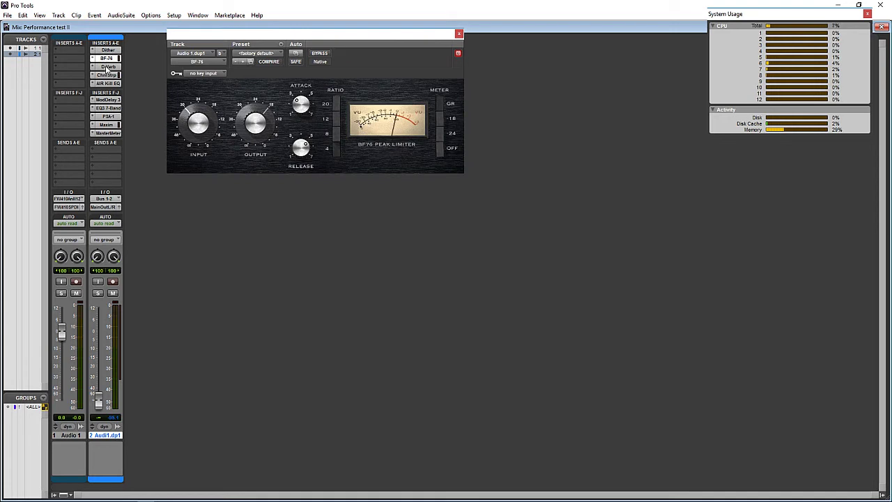
pyautogui.click(108, 67)
pyautogui.click(108, 75)
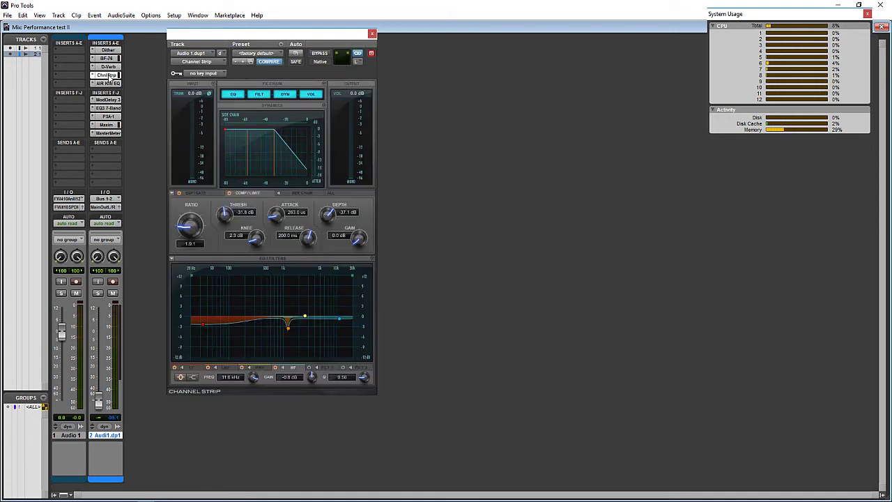
pyautogui.click(106, 84)
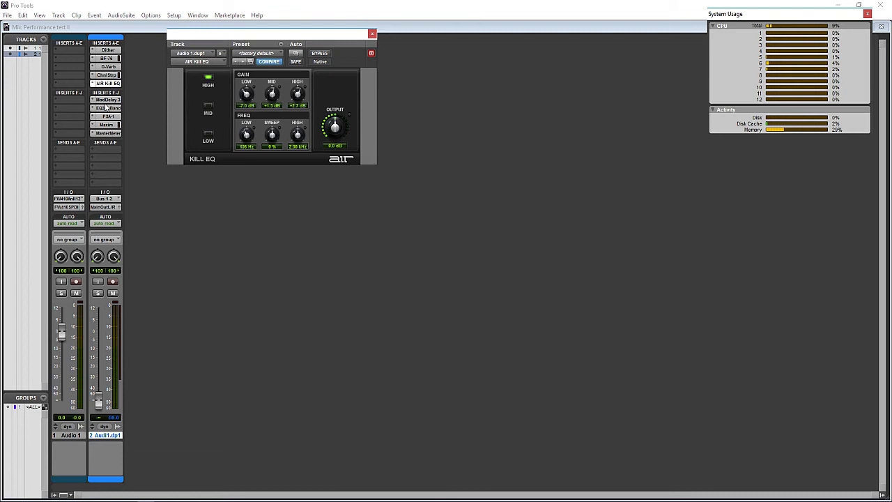
pyautogui.click(106, 100)
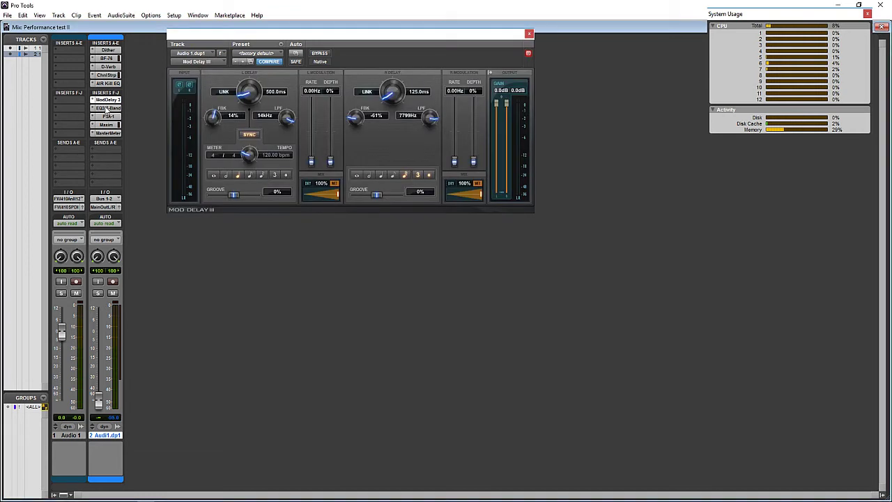
pyautogui.click(107, 108)
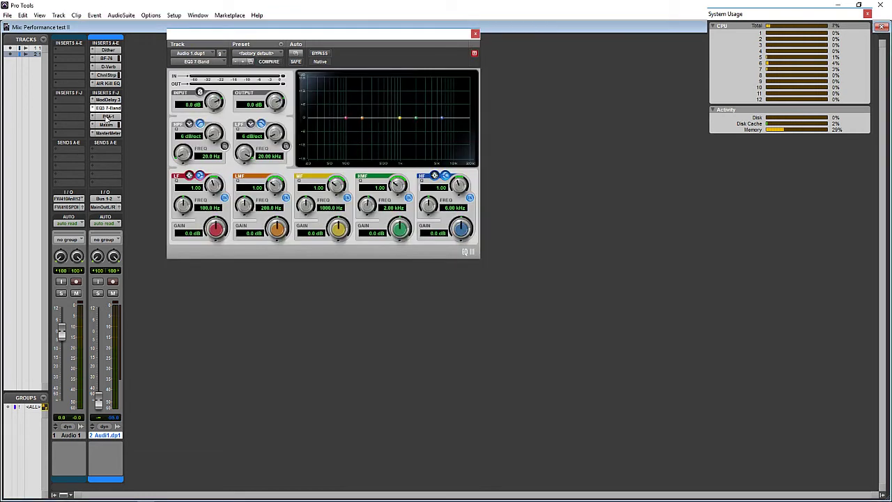
pyautogui.click(107, 116)
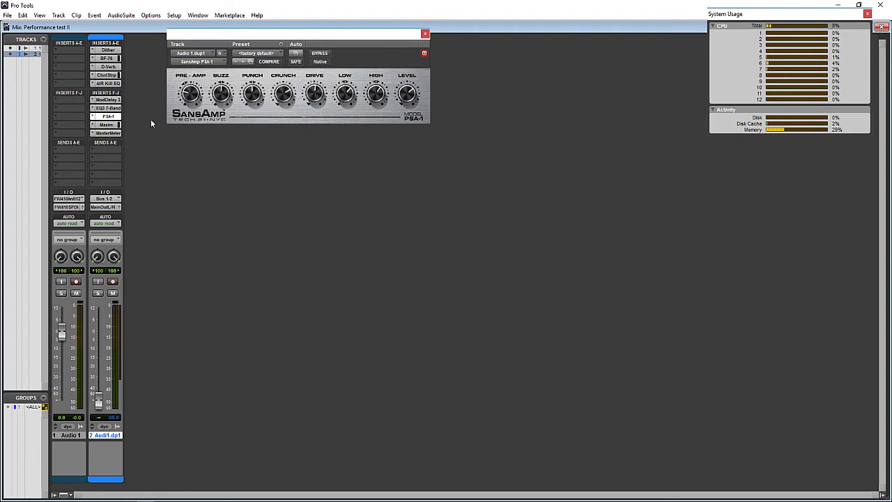
pyautogui.click(109, 125)
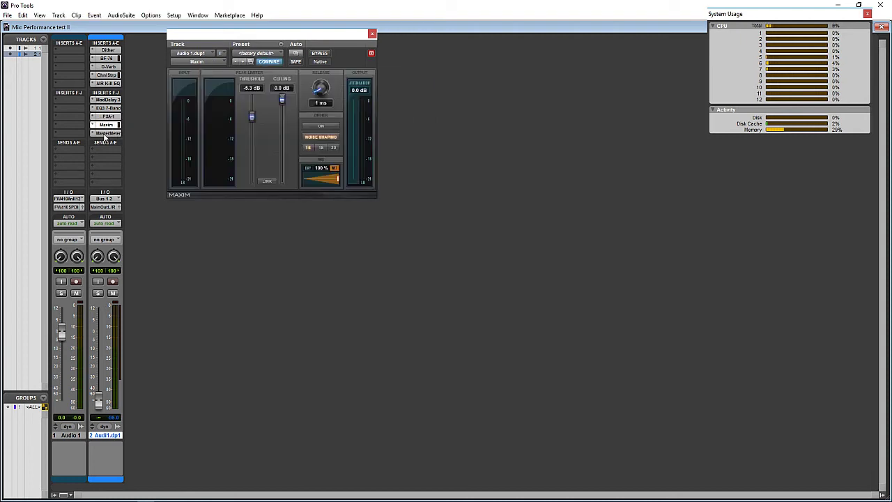
pyautogui.click(107, 132)
# Step: Send Audio 1 pre-fader to Bus 1-2 (Stereo) at 0 dB and set track 2's volume to 0 dB
pyautogui.hotkey('ctrl', 'w')
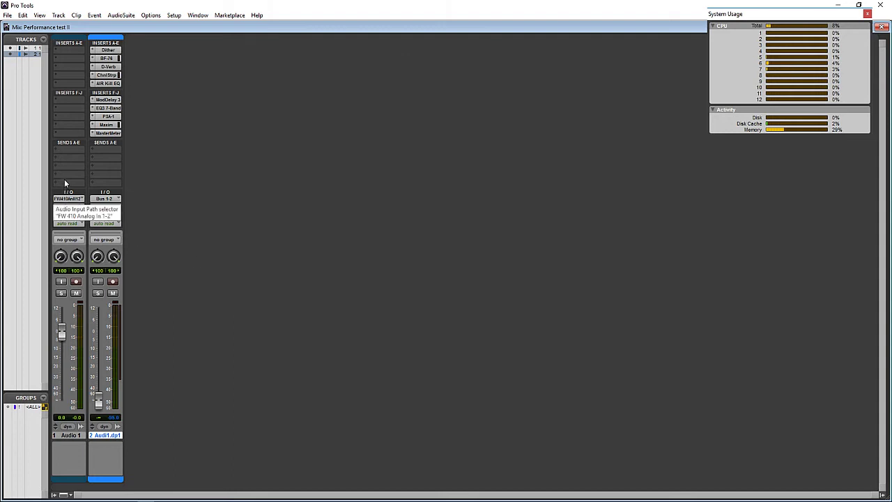
pyautogui.click(55, 153)
pyautogui.moveTo(75, 174)
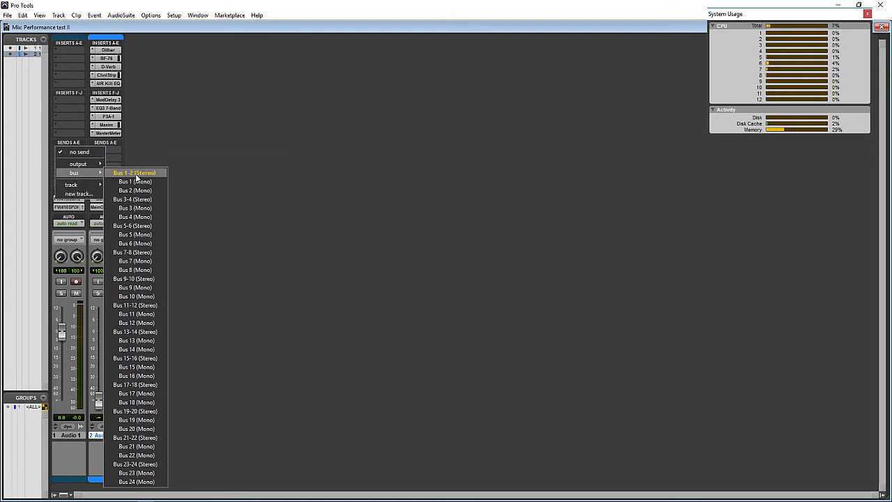
pyautogui.click(134, 173)
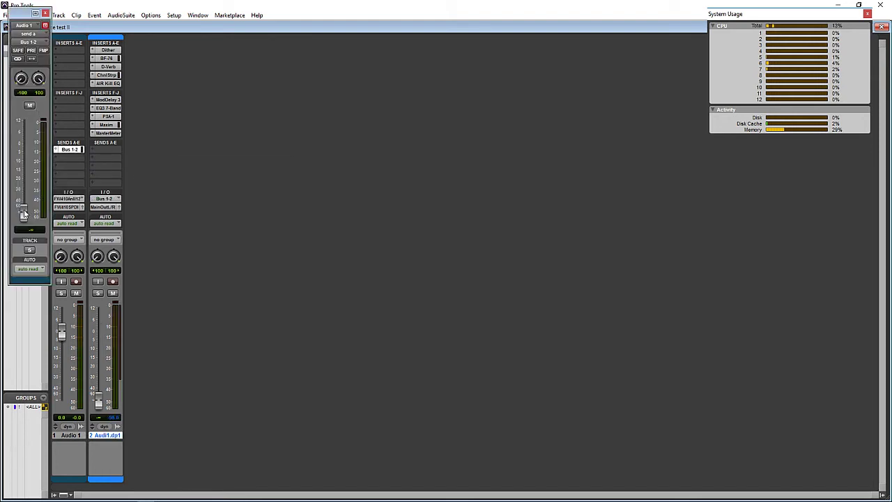
pyautogui.moveTo(23, 214); pyautogui.dragTo(23, 145)
pyautogui.click(31, 51)
pyautogui.keyDown('alt'); pyautogui.click(98, 404); pyautogui.keyUp('alt')
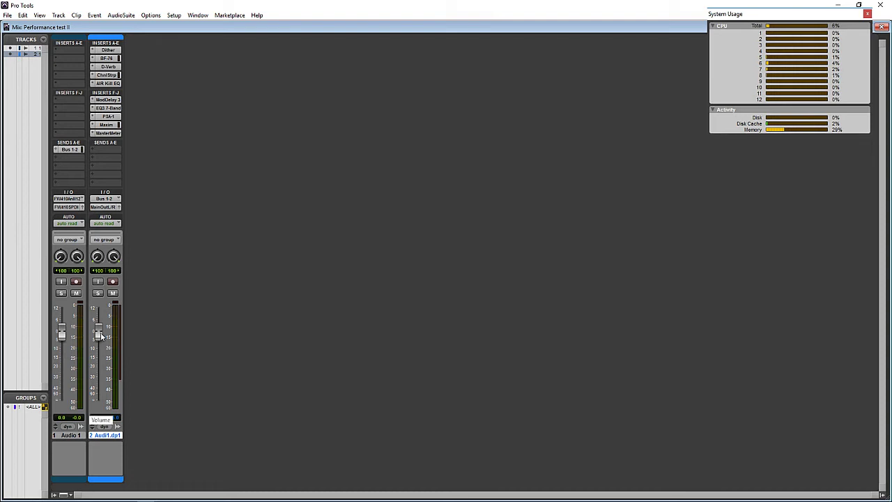
# Step: Draw random-shaped Pencil volume automation across Audio 1.dup1's whole lane, then return to the mixer
pyautogui.hotkey('ctrl', '=')
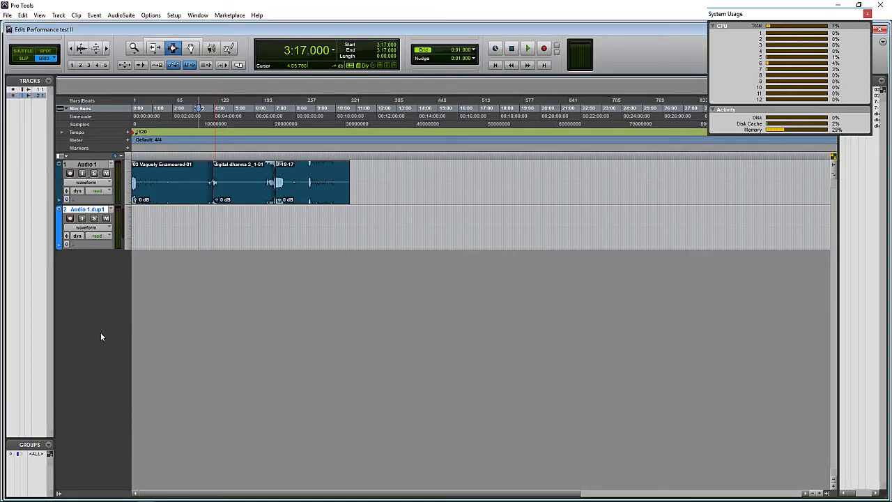
pyautogui.click(87, 228)
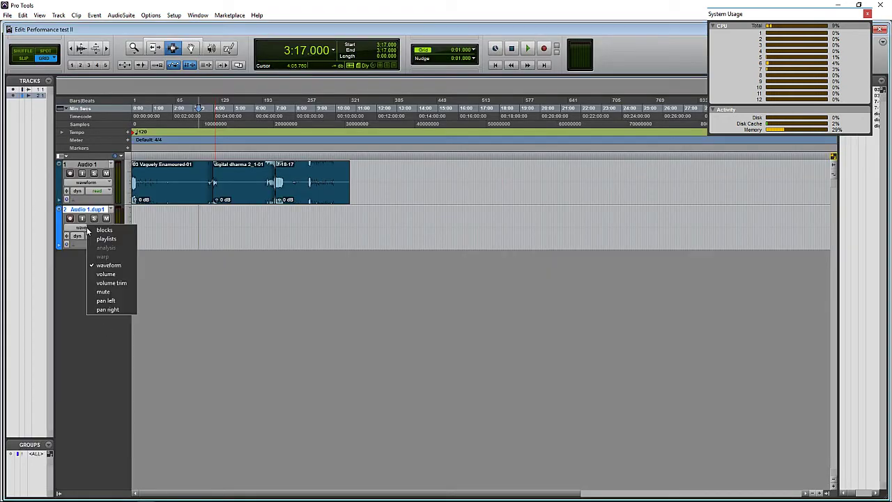
pyautogui.click(106, 275)
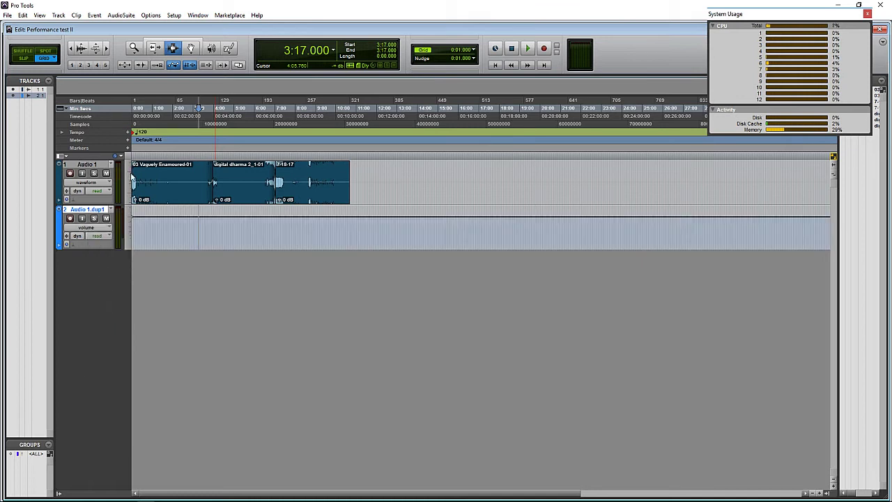
pyautogui.click(228, 48)
pyautogui.click(228, 48)
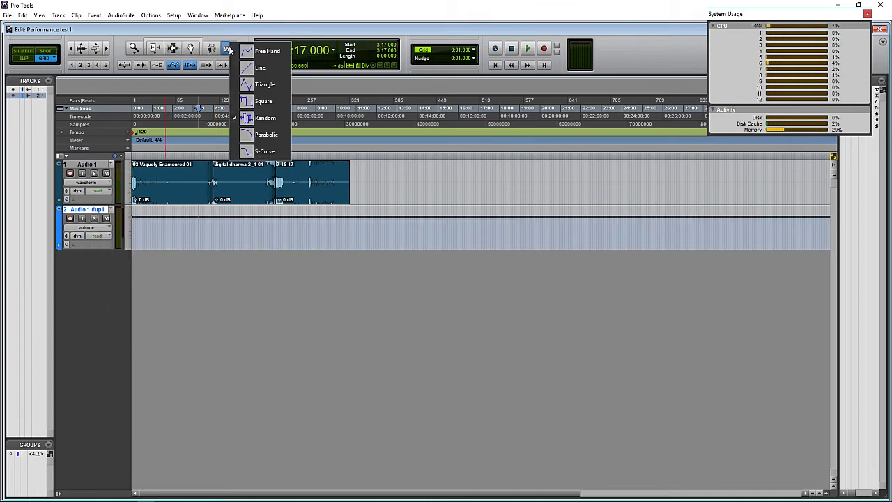
pyautogui.click(261, 119)
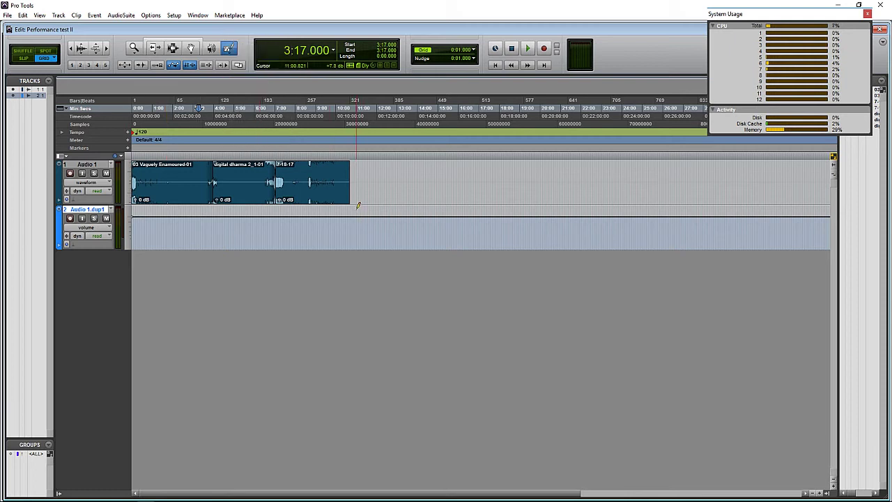
pyautogui.moveTo(358, 228)
pyautogui.mouseDown()
pyautogui.moveTo(343, 268)
pyautogui.moveTo(132, 257)
pyautogui.mouseUp()
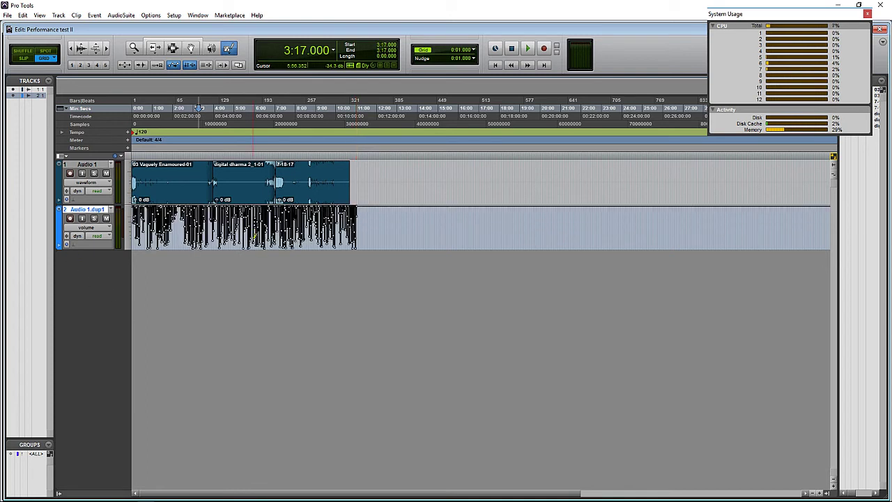
pyautogui.hotkey('ctrl', '=')
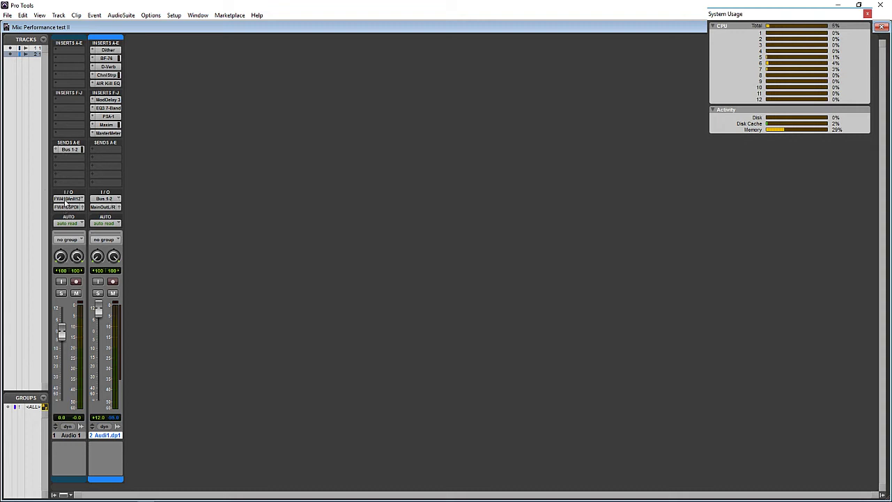
# Step: Set Audio 1 to no input, output Main Out L/R, and volume -8.9 before duplicating
pyautogui.click(65, 201)
pyautogui.click(67, 206)
pyautogui.click(67, 208)
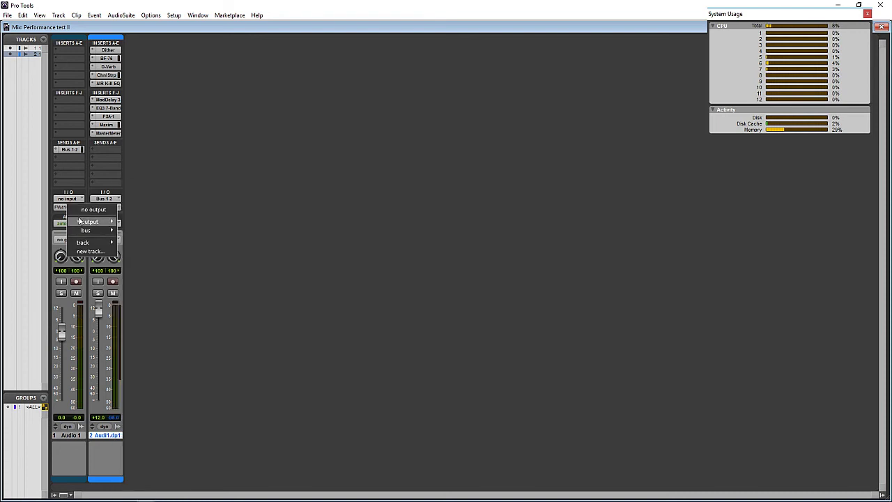
pyautogui.moveTo(84, 222)
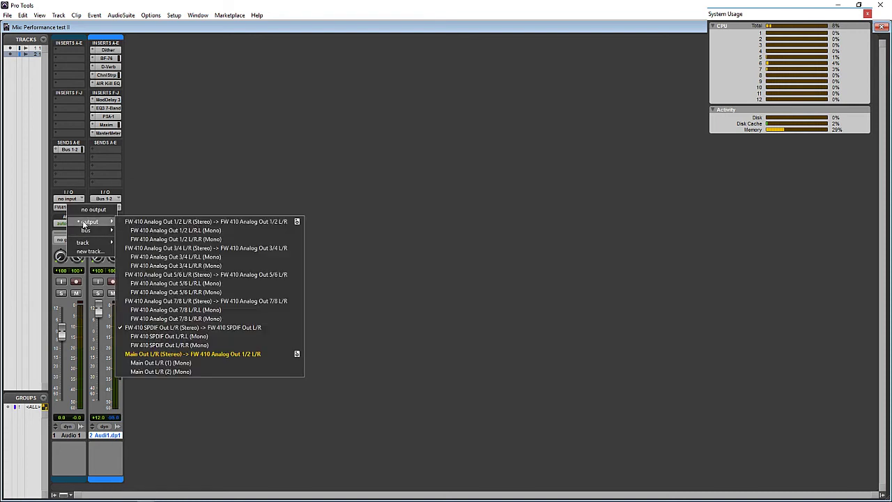
pyautogui.click(177, 354)
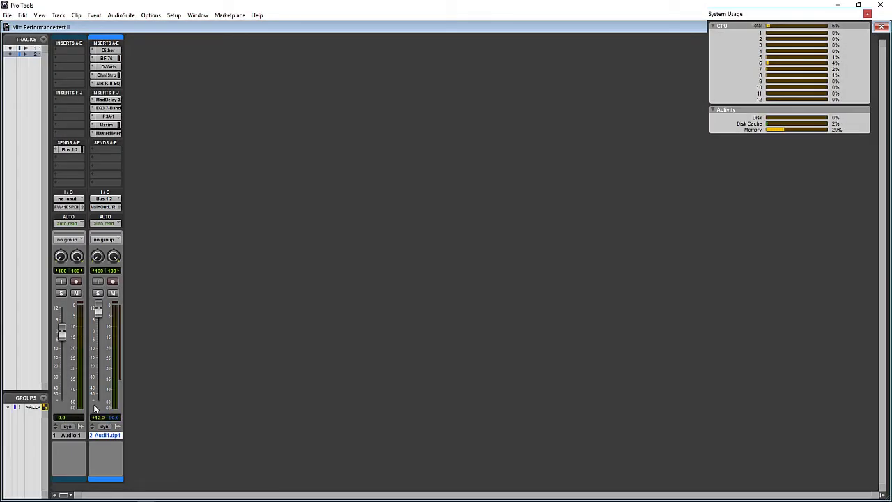
pyautogui.moveTo(63, 327)
pyautogui.mouseDown()
pyautogui.moveTo(63, 375)
pyautogui.moveTo(61, 326)
pyautogui.mouseUp()
pyautogui.hotkey('alt', 'shift', 'd')
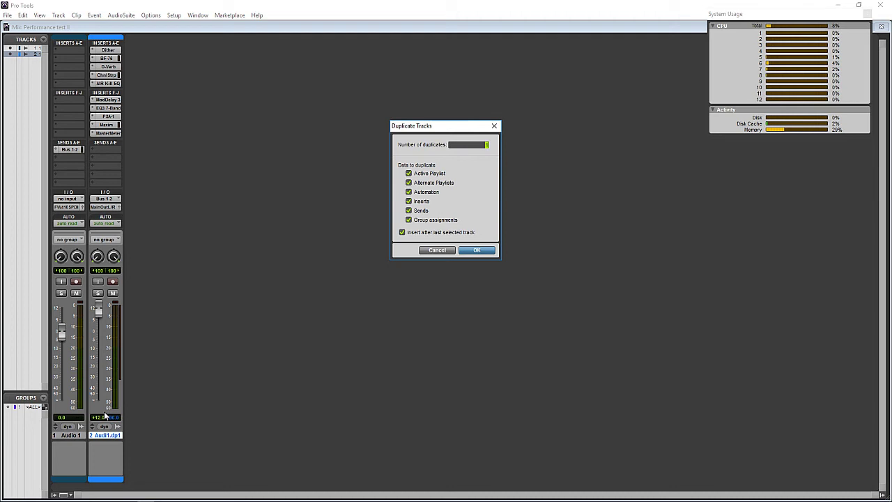
# Step: Create 50 duplicates of the plugin track and record-arm all tracks, dismissing the warnings
pyautogui.press('Return')
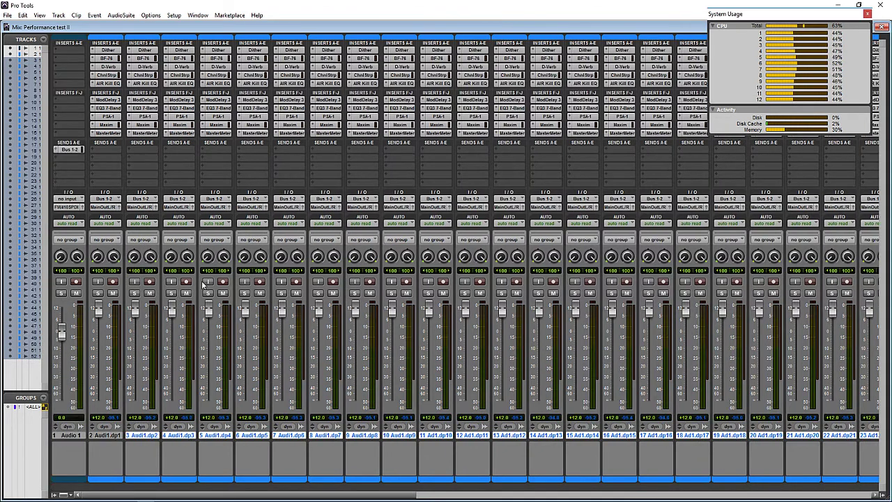
pyautogui.click(519, 207)
pyautogui.keyDown('alt'); pyautogui.click(516, 281); pyautogui.keyUp('alt')
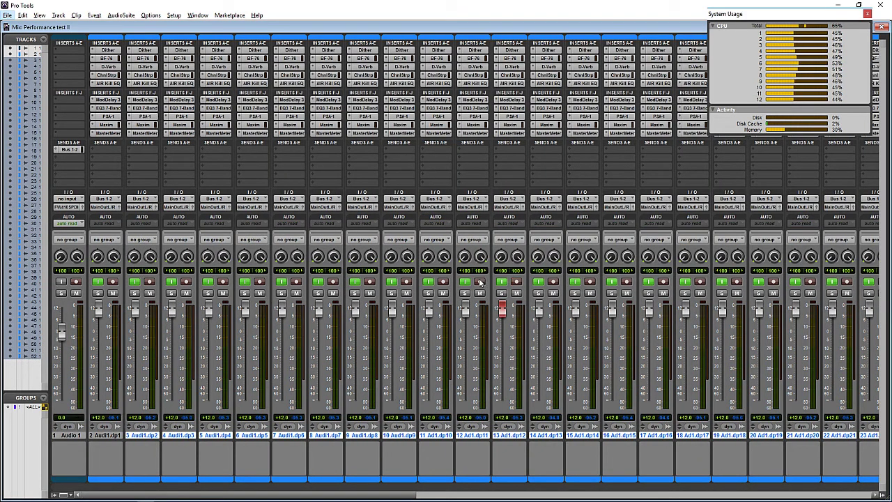
pyautogui.click(533, 208)
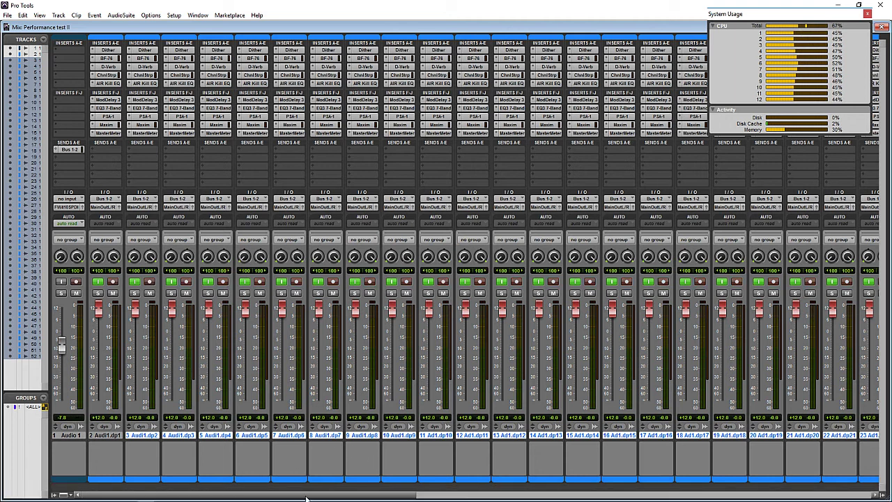
# Step: Select track 52 and start recording all armed tracks, watching in the Edit window
pyautogui.moveTo(308, 496); pyautogui.dragTo(799, 496)
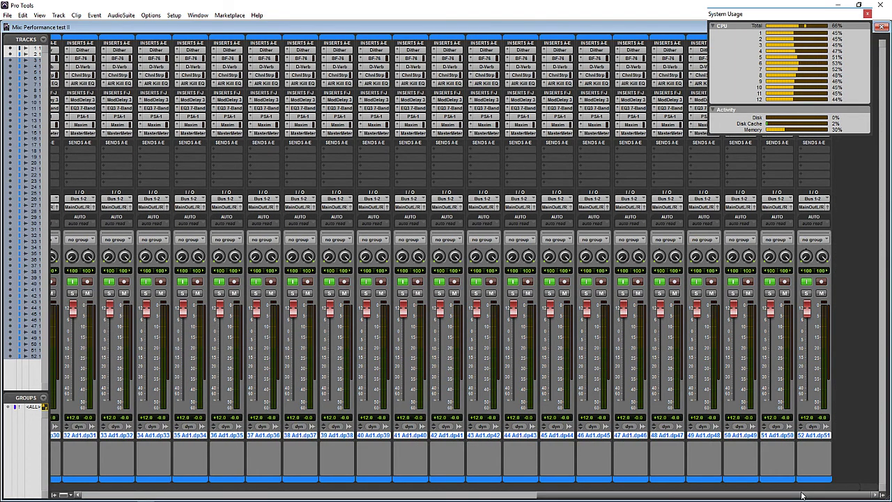
pyautogui.click(811, 436)
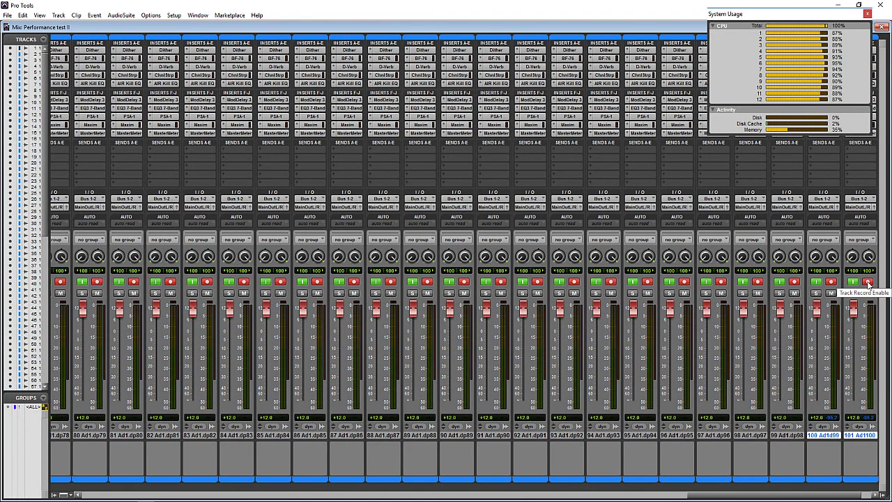
pyautogui.hotkey('ctrl', 'space')
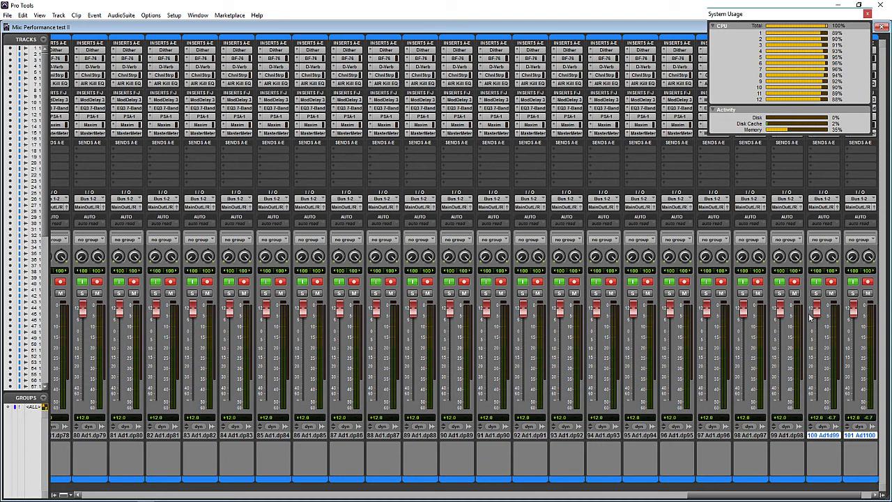
pyautogui.hotkey('ctrl', '=')
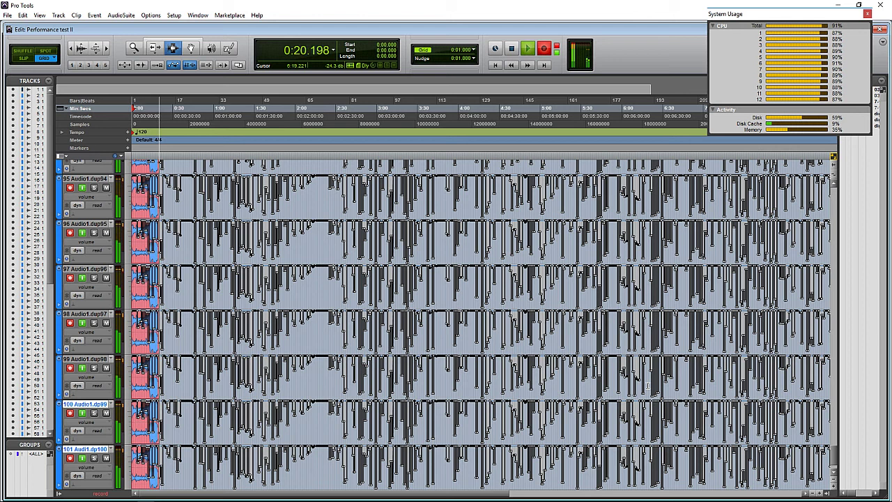
# Step: Stop recording and go back to the Mix window, where the AAE -9173 CPU error appears
pyautogui.press('space')
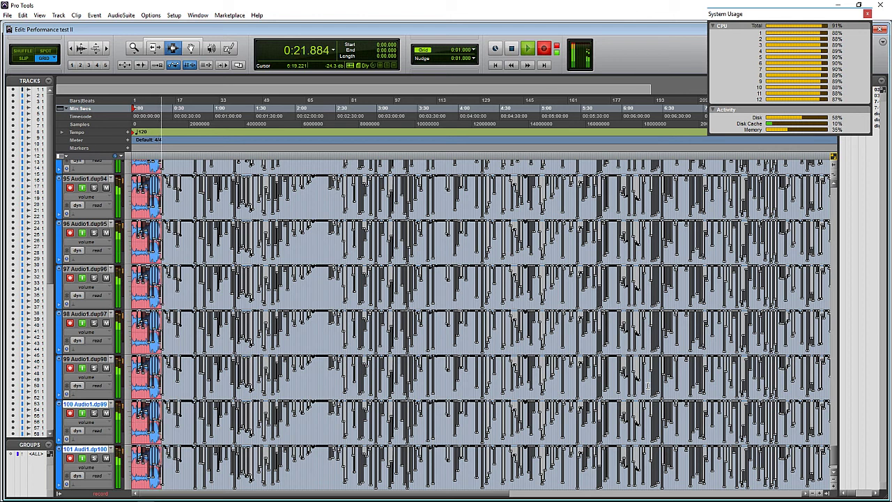
pyautogui.hotkey('ctrl', '=')
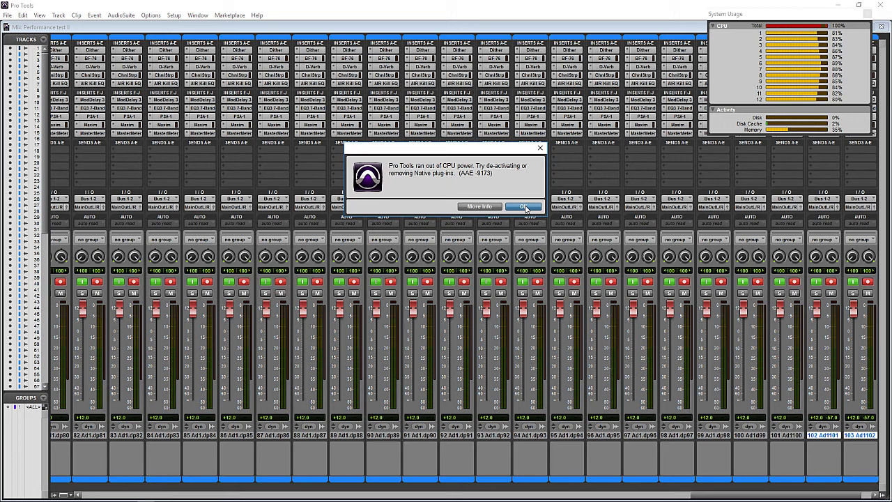
# Step: Dismiss the out-of-CPU-power error and delete the extra track 103 Ad1102
pyautogui.click(525, 207)
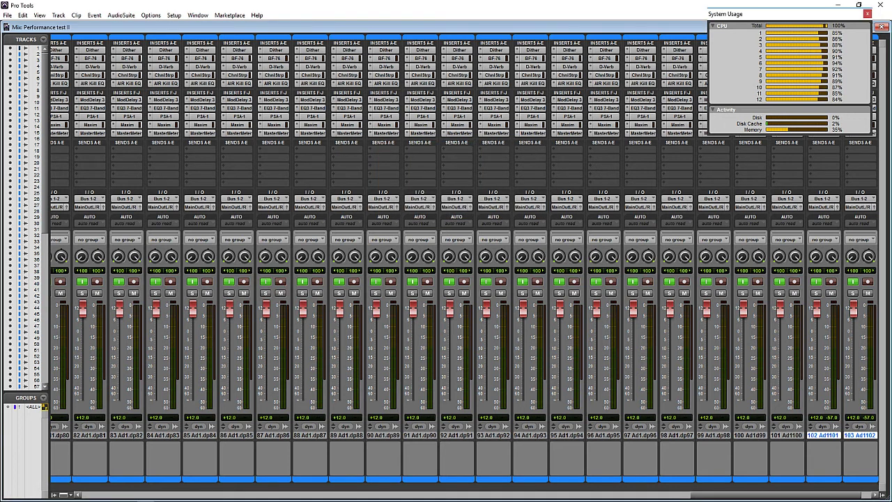
pyautogui.click(861, 435)
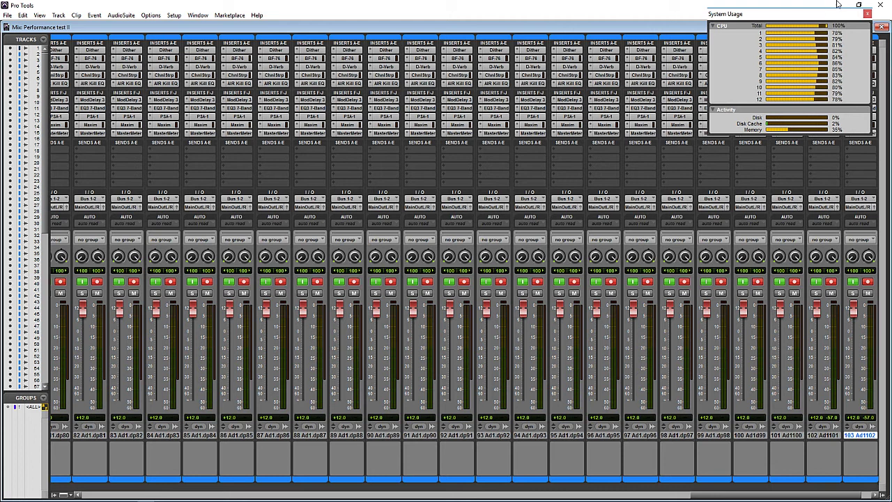
pyautogui.rightClick(868, 434)
pyautogui.click(836, 434)
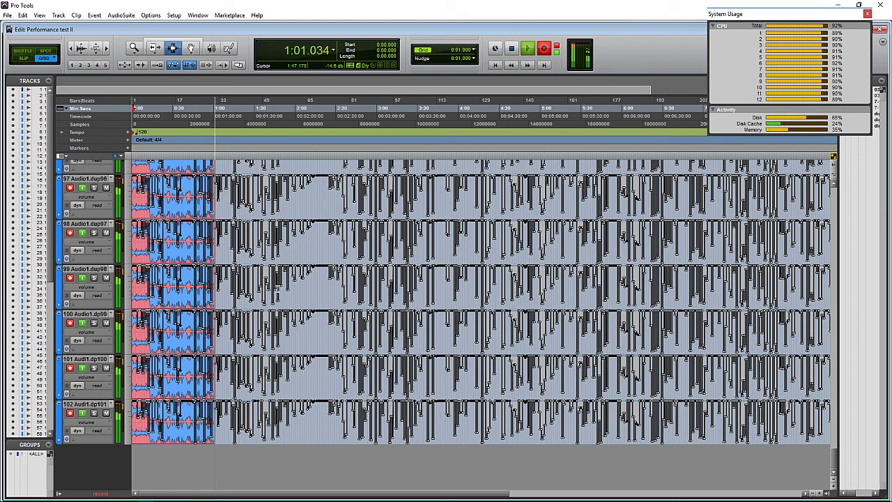
# Step: Stop the recording pass and undo the takes just recorded
pyautogui.press('space')
pyautogui.hotkey('ctrl', 'z')
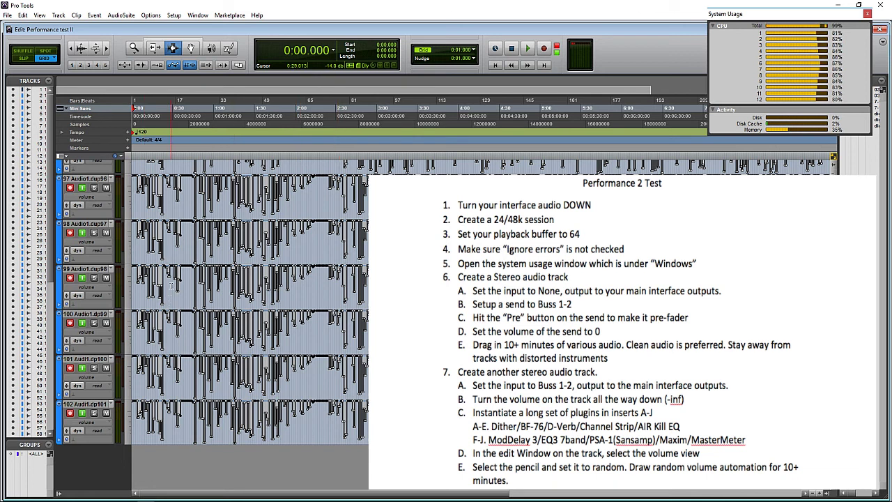
# Step: Show the Mix window scrolled to the record-armed tracks 81 through 102
pyautogui.hotkey('ctrl', '=')
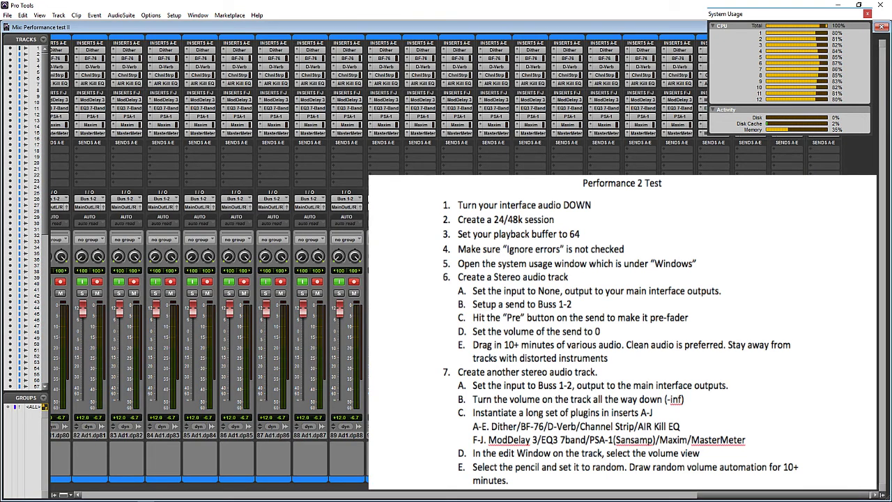
pyautogui.moveTo(786, 492); pyautogui.dragTo(799, 497)
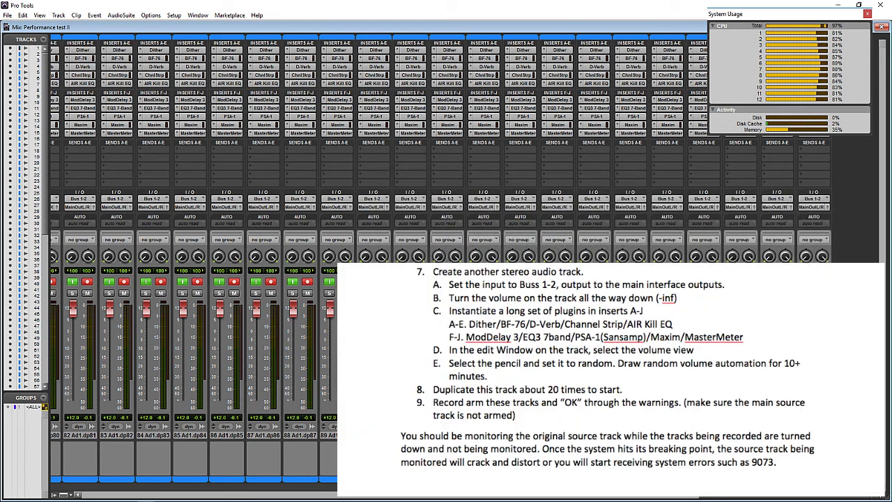
pyautogui.hotkey('ctrl', '=')
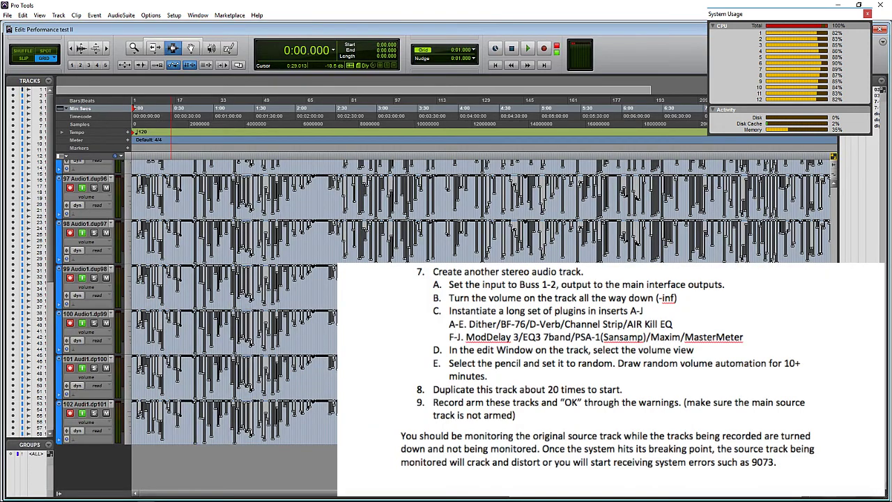
pyautogui.hotkey('ctrl', '=')
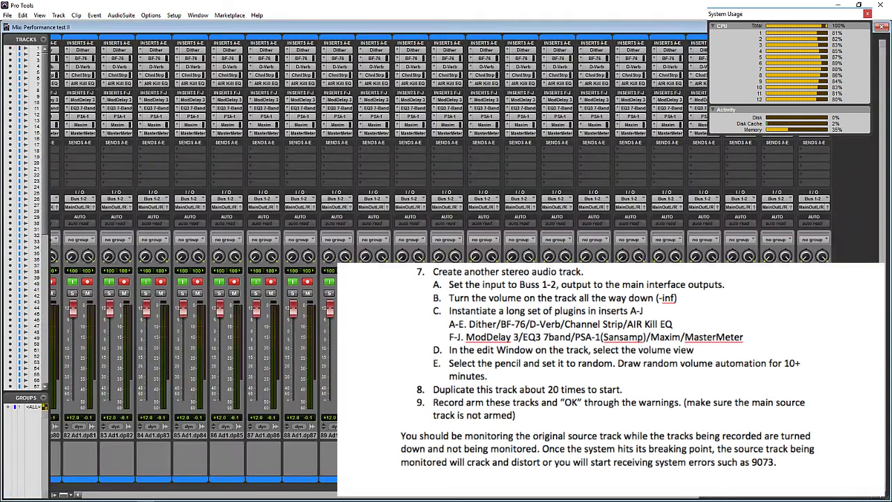